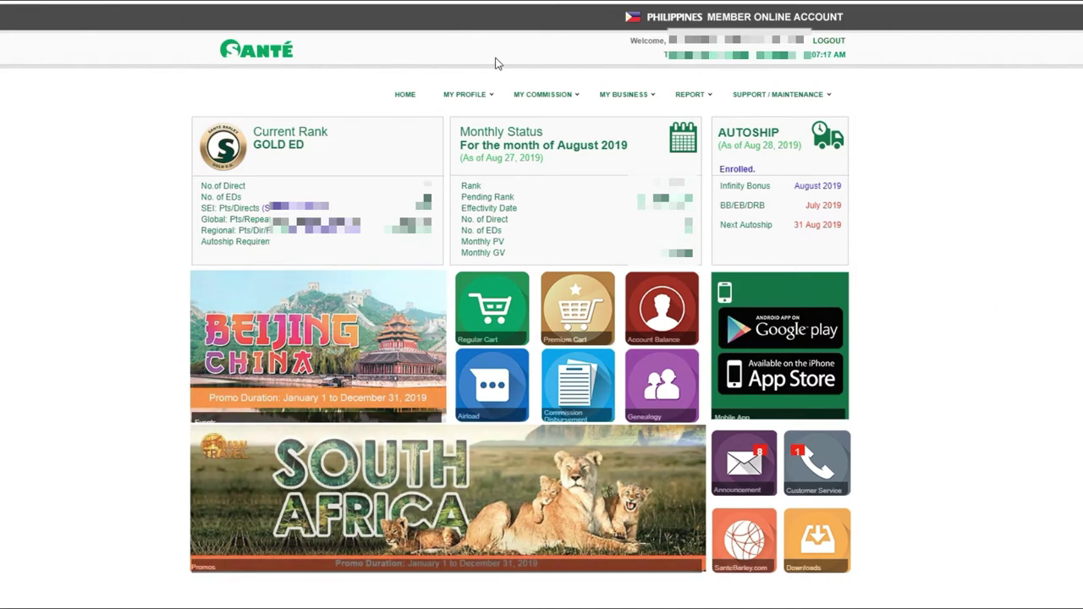
Step: Open the commission account balance summary and check the Total Gross Earned entry
left_click(532, 98)
left_click(526, 145)
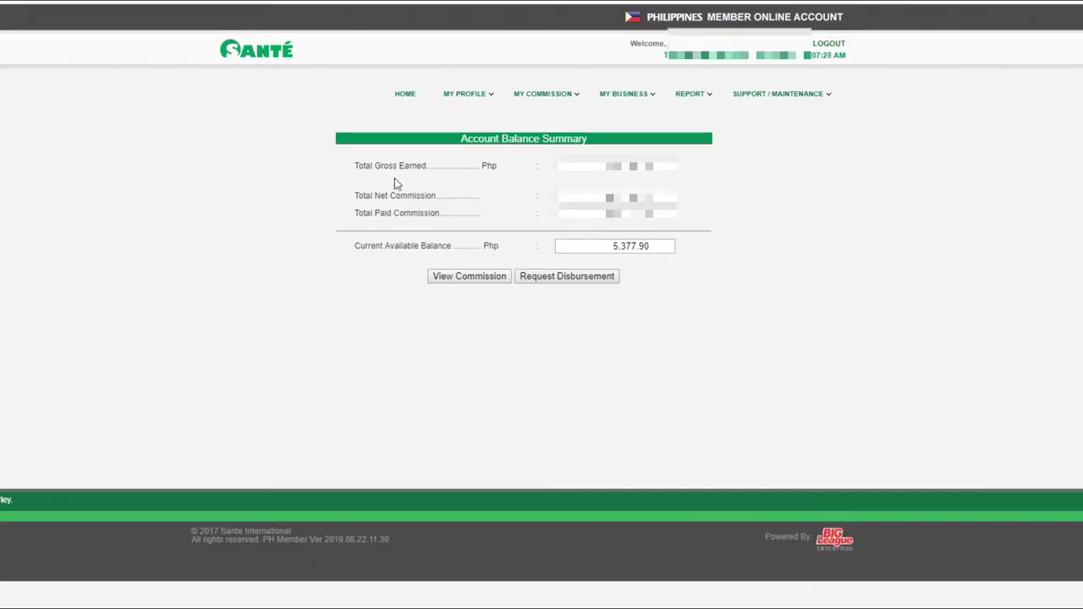
triple_click(398, 164)
left_click(398, 162)
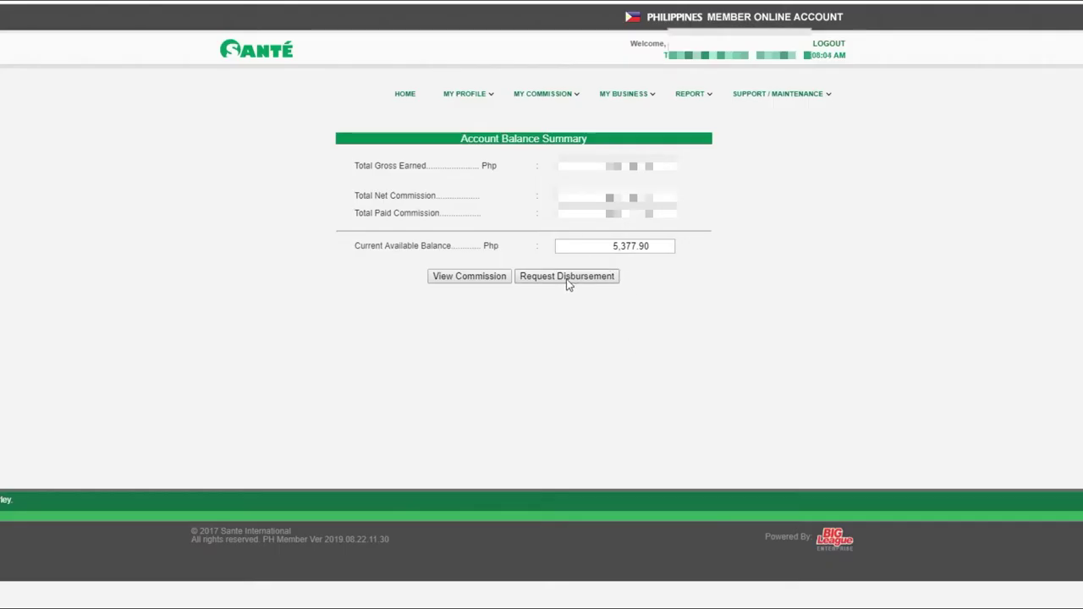
Step: Request a disbursement from the balance summary and submit the disbursement security PIN
left_click(566, 276)
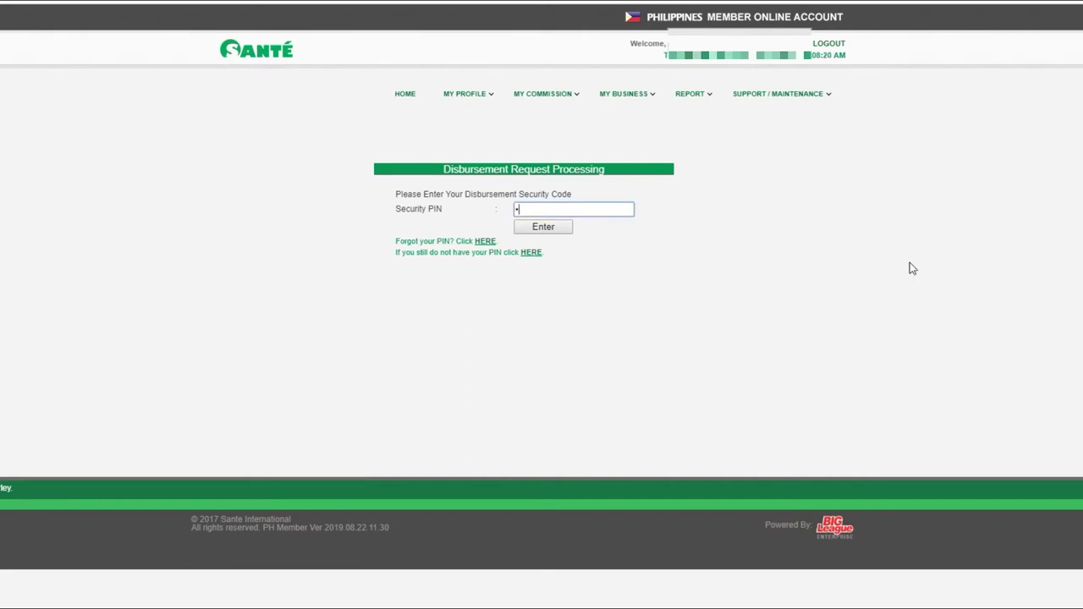
type("••••••••")
left_click(838, 247)
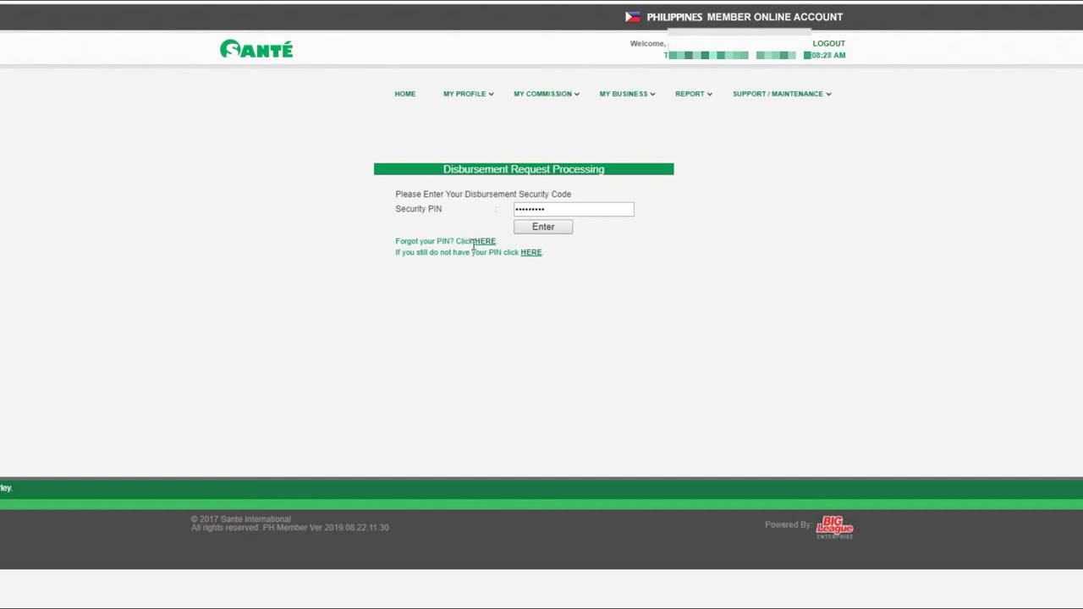
mouse_move(395, 245)
left_mouse_down()
mouse_move(499, 242)
mouse_move(399, 238)
mouse_move(395, 253)
mouse_move(431, 253)
mouse_move(395, 253)
left_mouse_up()
left_click(588, 390)
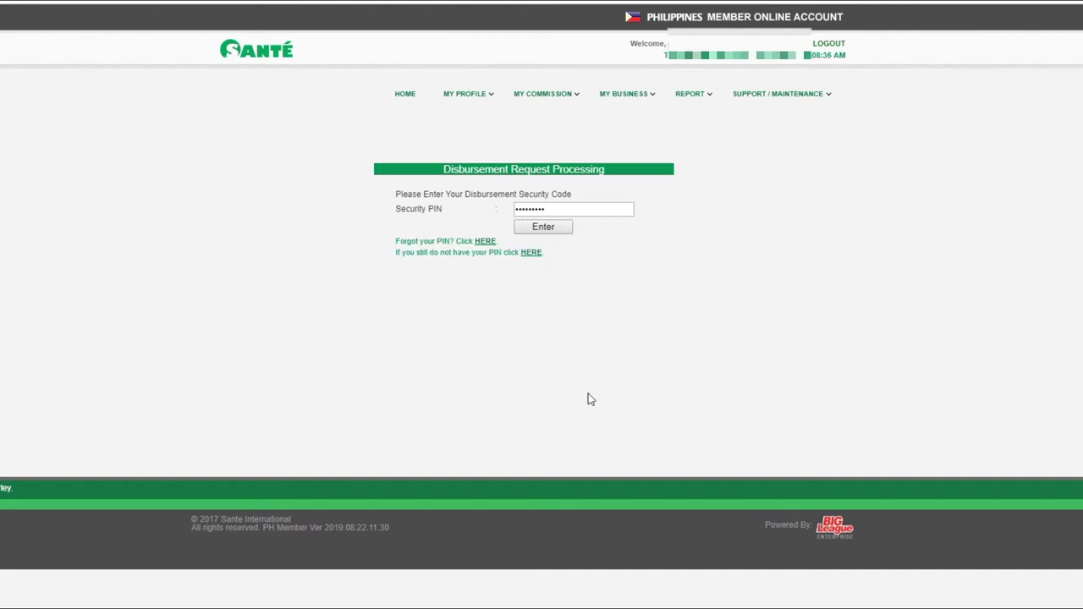
left_click(550, 233)
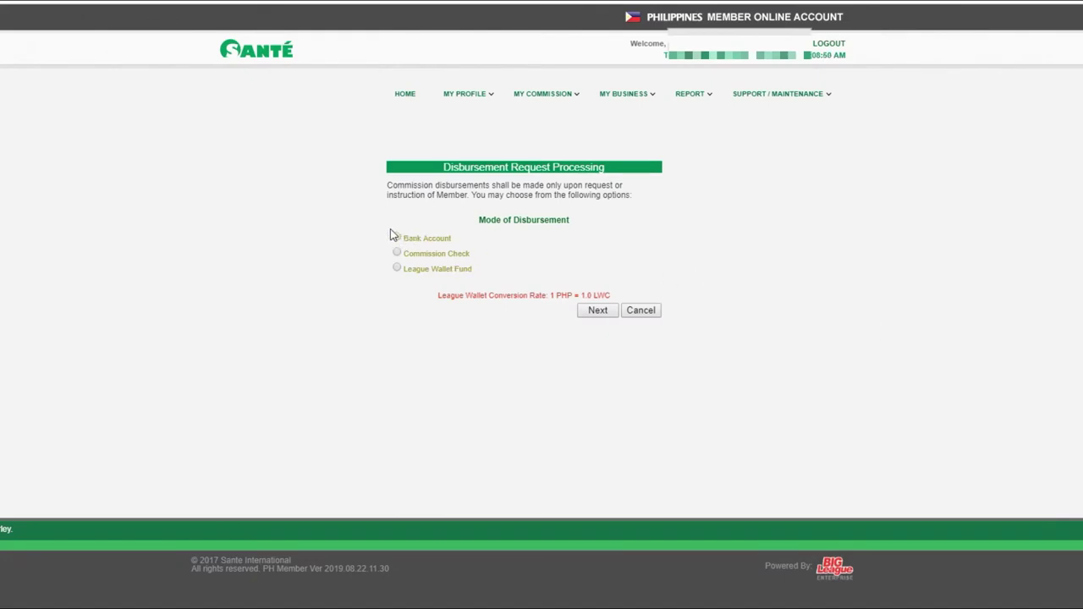
Step: Review the disbursement modes, choose Bank Account and continue to the amount form
left_click_drag(389, 236, 474, 275)
left_click(510, 258)
left_click(397, 268)
left_click(398, 253)
left_click(397, 238)
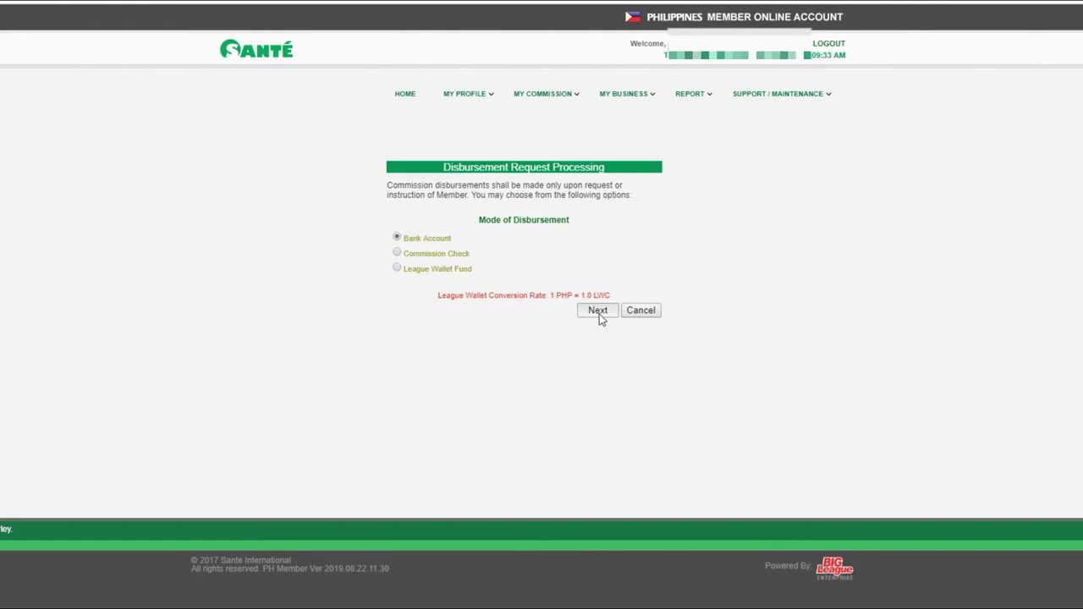
left_click(599, 313)
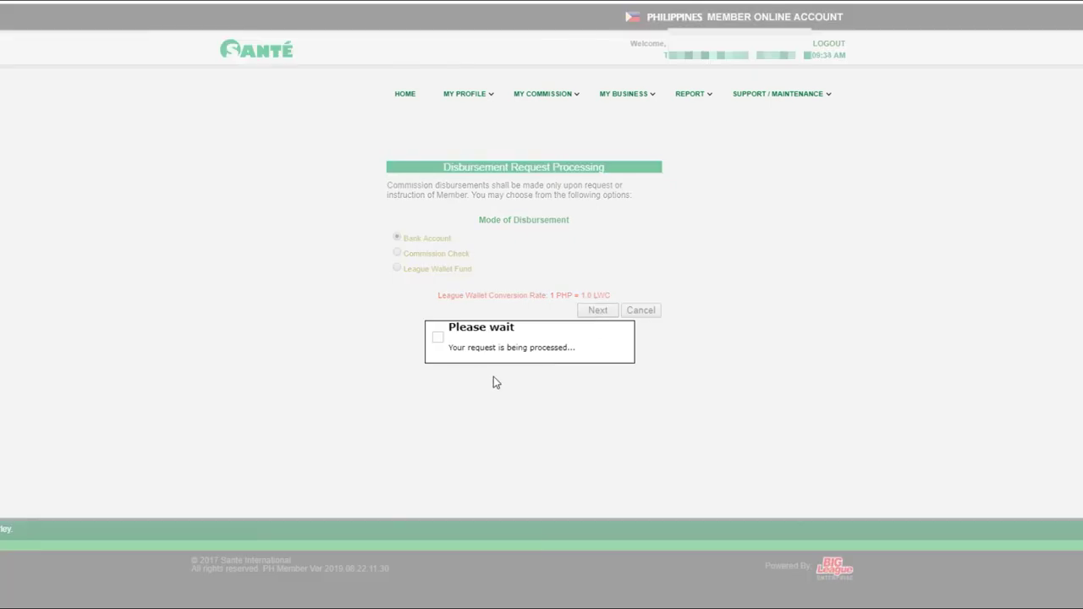
Step: Examine the bank account disbursement form's instructions, processing fee note and current balance
left_click_drag(443, 169, 611, 178)
left_click_drag(390, 184, 504, 191)
left_click(545, 197)
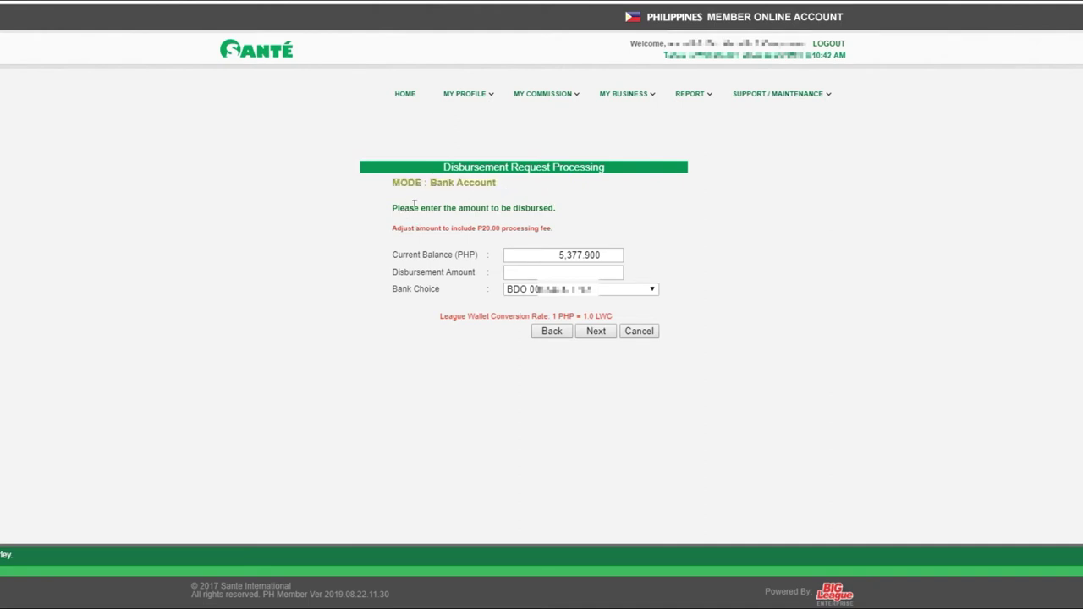
left_click_drag(391, 208, 555, 210)
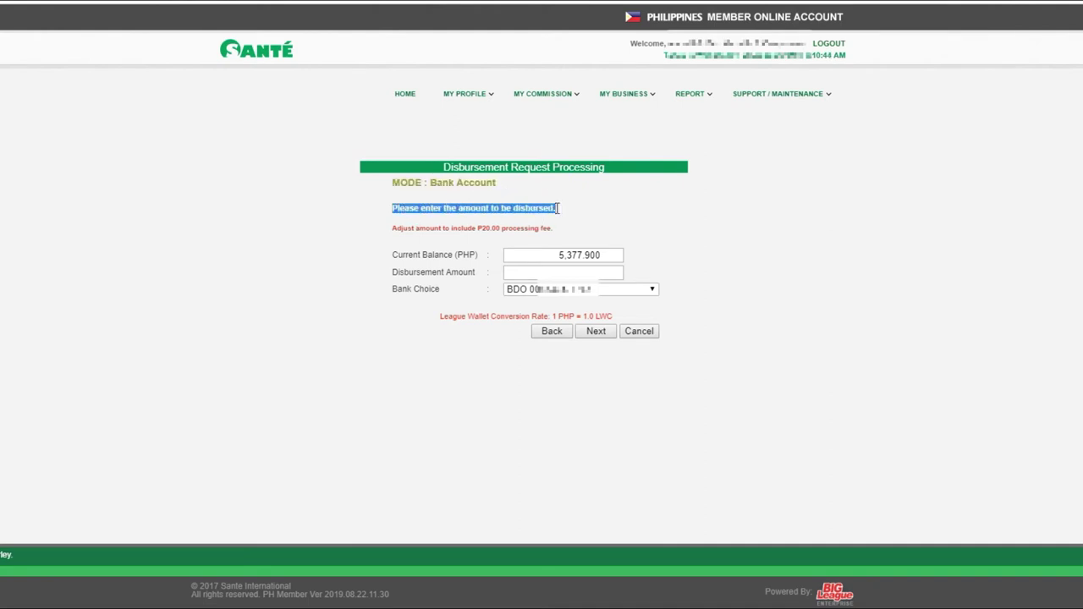
left_click(536, 230)
left_click_drag(395, 229, 555, 229)
left_click(554, 229)
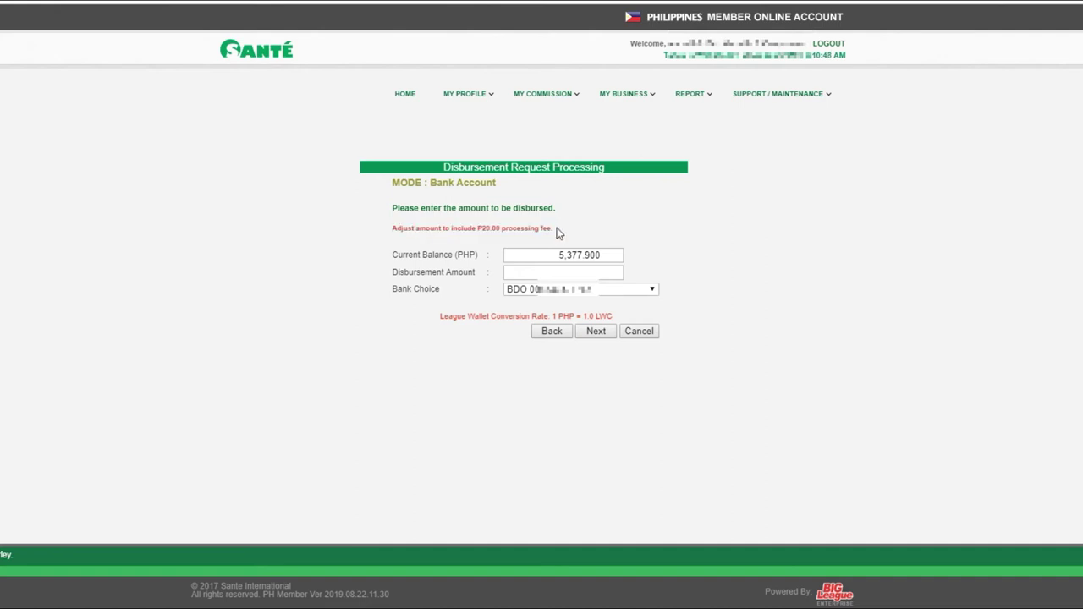
triple_click(491, 229)
left_click_drag(543, 253, 716, 237)
left_click(698, 249)
Step: Choose the BDO account as the receiving bank, set the disbursement amount to 5377 and continue to the review page
triple_click(418, 290)
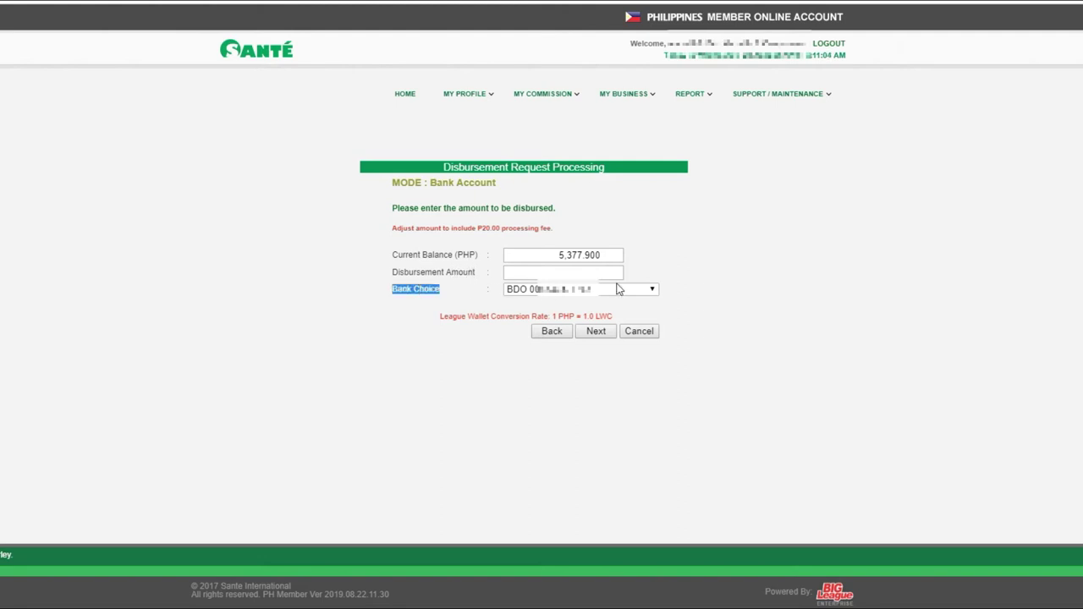
left_click(648, 290)
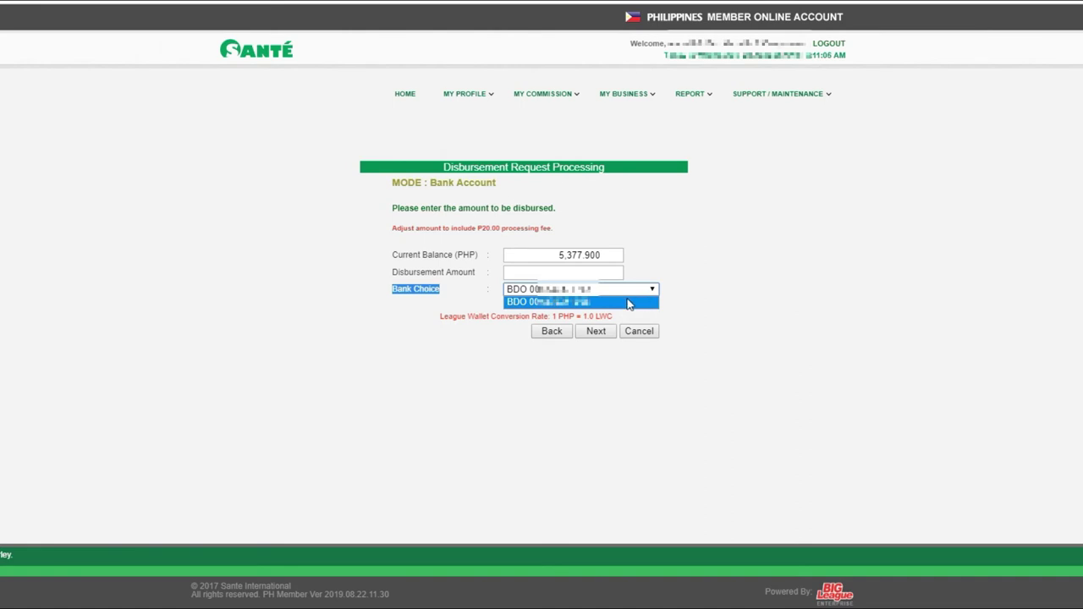
left_click(628, 302)
double_click(506, 316)
triple_click(506, 317)
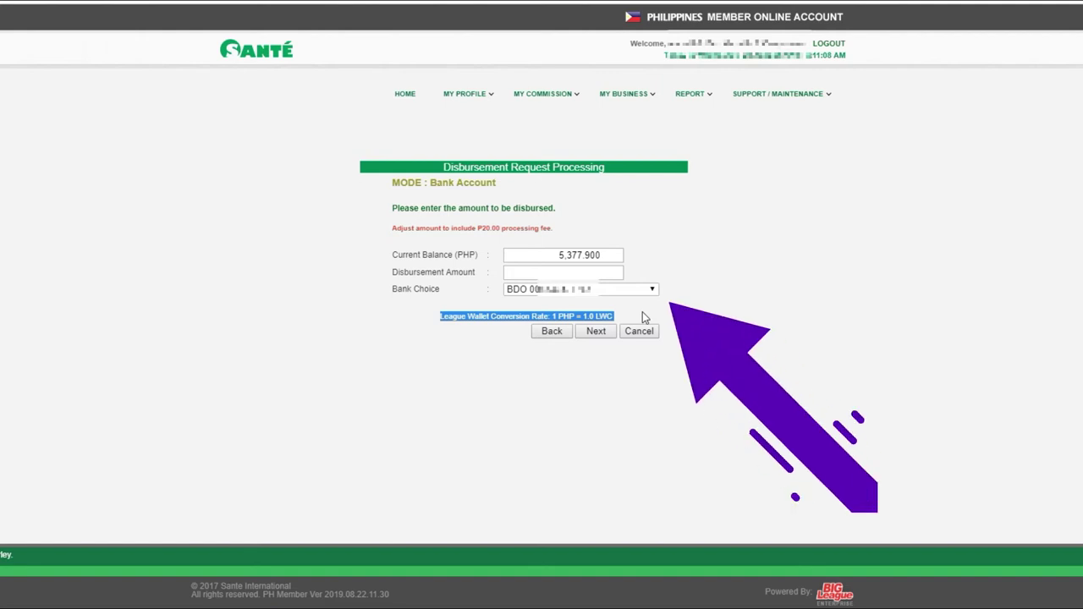
left_click(597, 307)
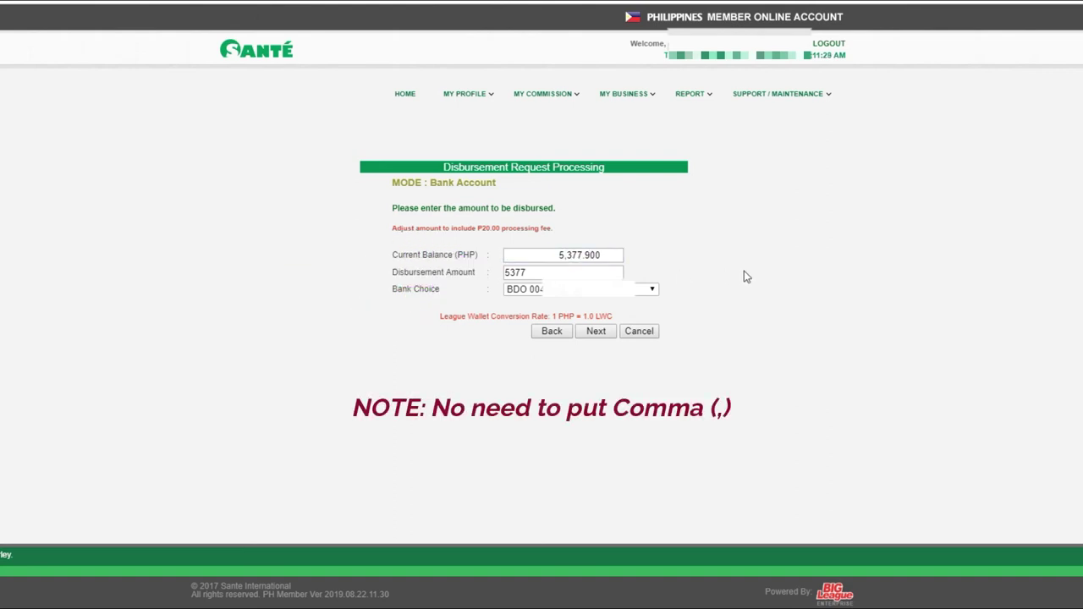
left_click(596, 331)
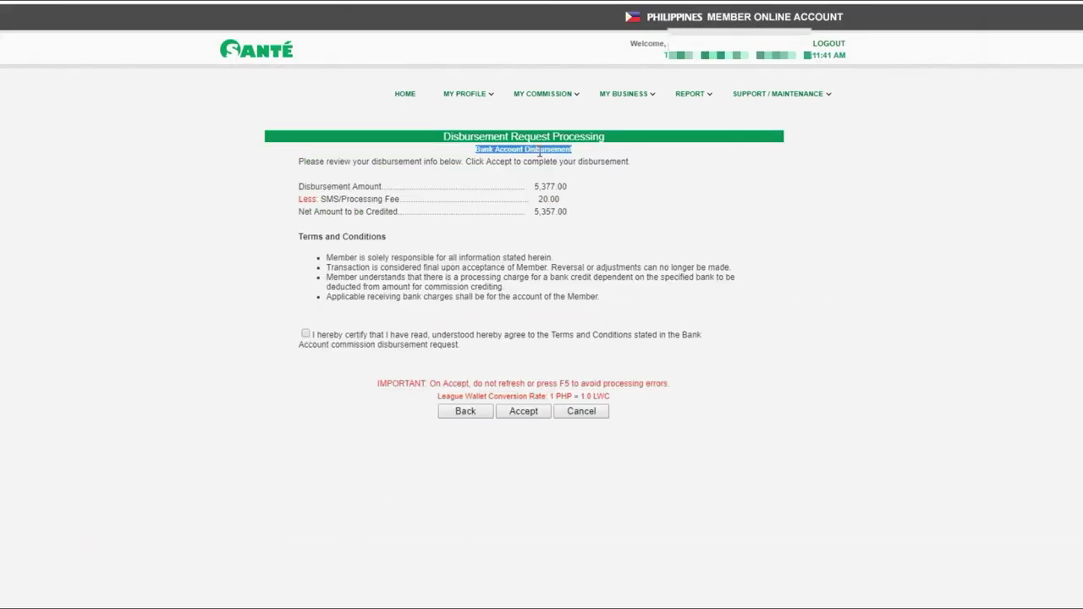
Step: Review the disbursement amount, processing fee, net amount, terms and conditions, and the important notice before accepting
left_click_drag(297, 158, 640, 170)
left_click(640, 169)
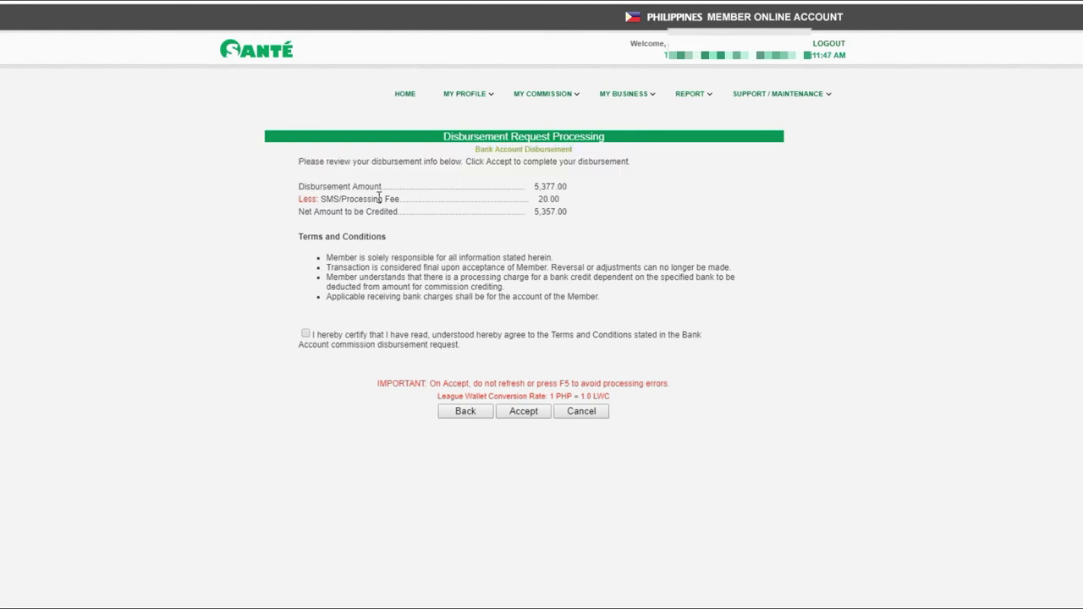
left_click_drag(299, 201, 554, 199)
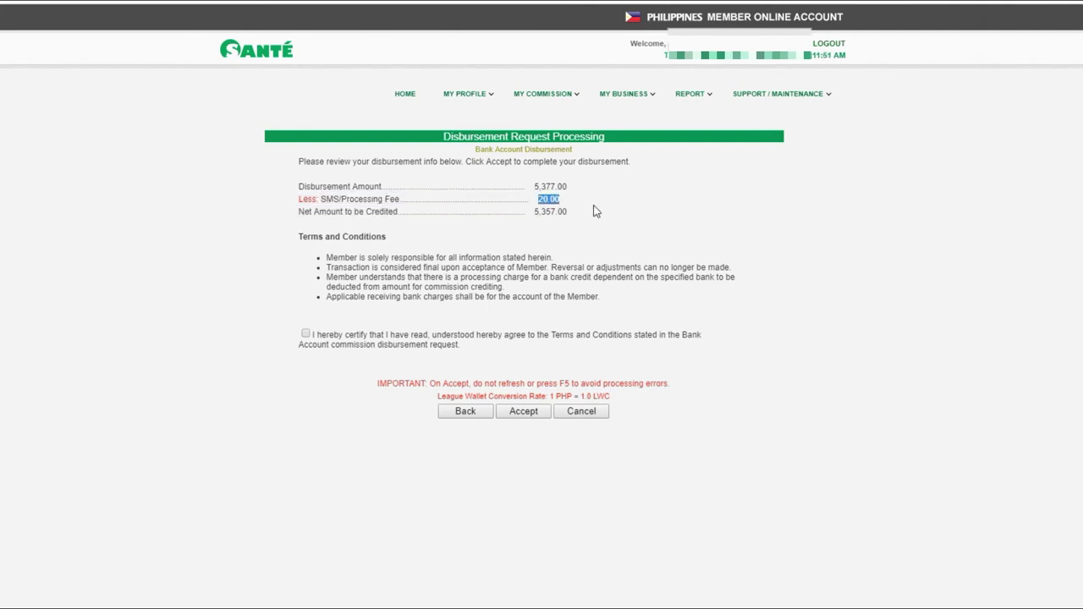
left_click(579, 211)
triple_click(547, 211)
left_click(624, 219)
left_click_drag(301, 237, 814, 292)
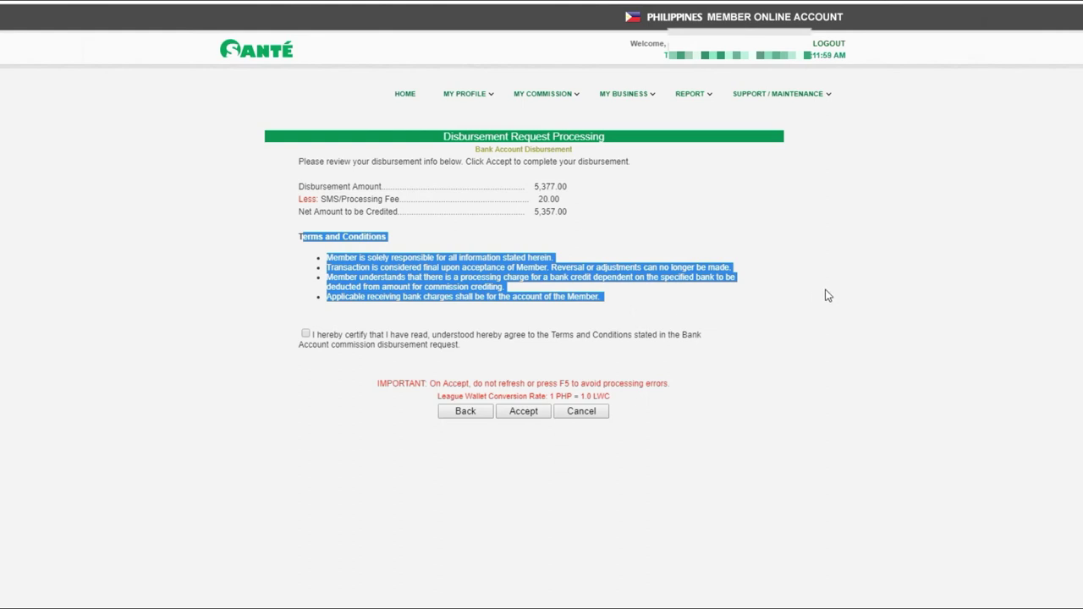
left_click(825, 284)
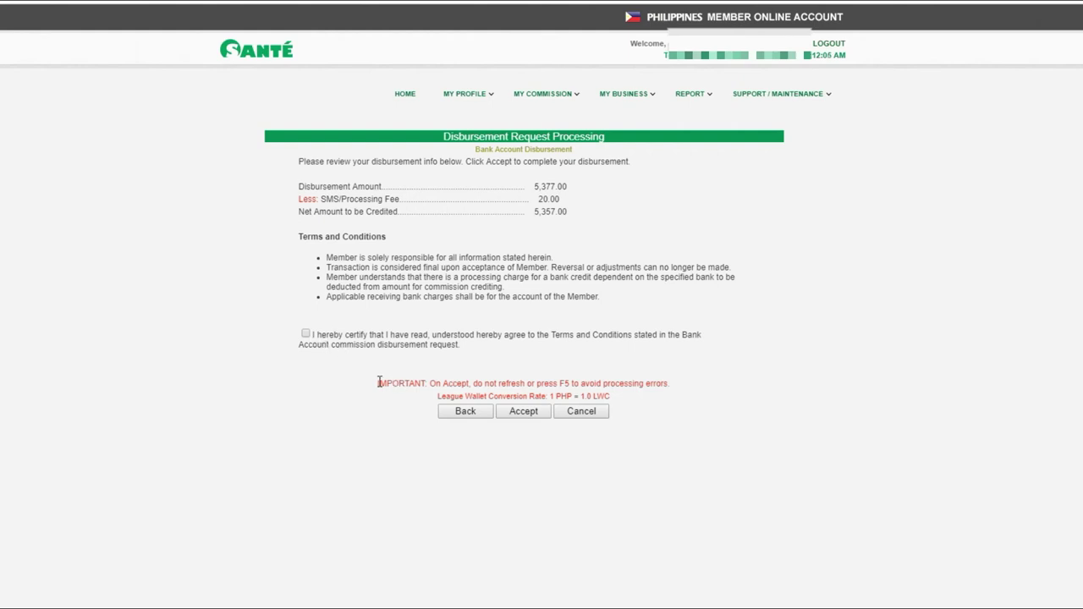
left_click_drag(378, 382, 637, 403)
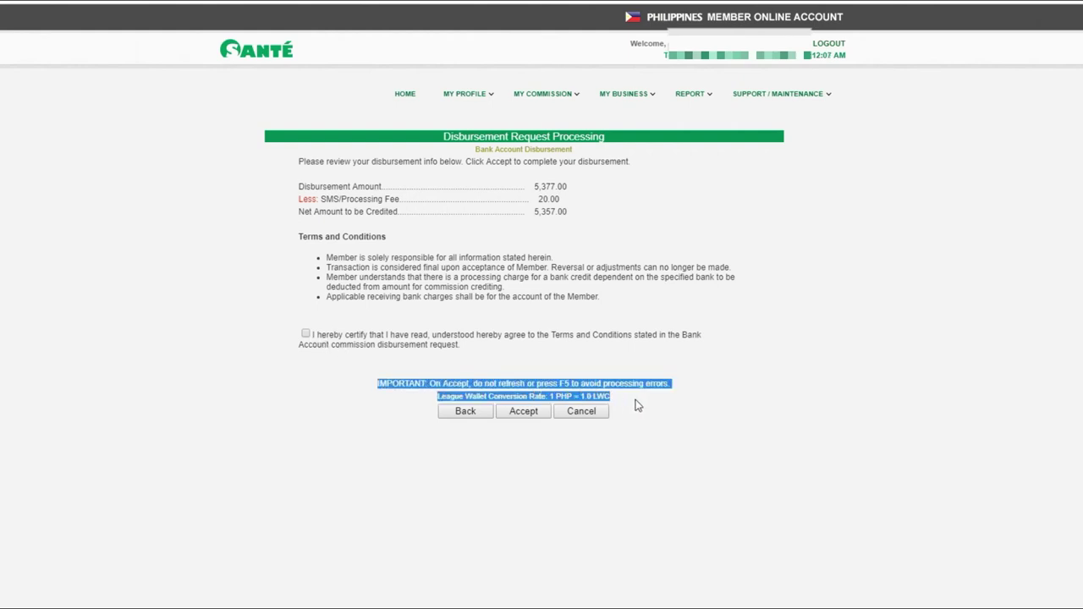
left_click(765, 377)
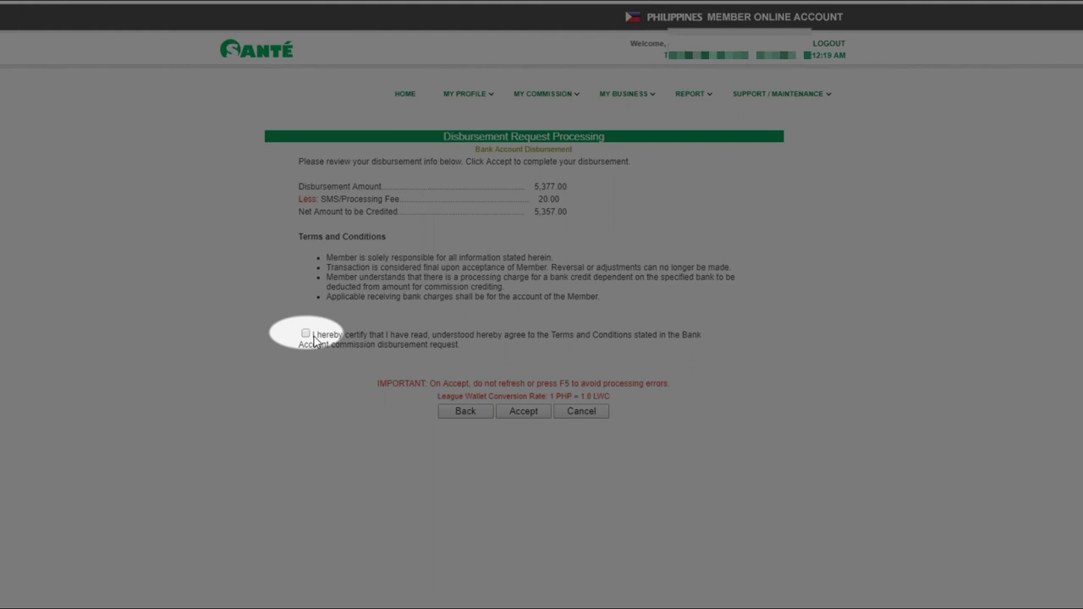
Step: Certify agreement to the bank account disbursement terms and conditions and accept the request
left_click_drag(319, 338, 478, 347)
left_click(479, 349)
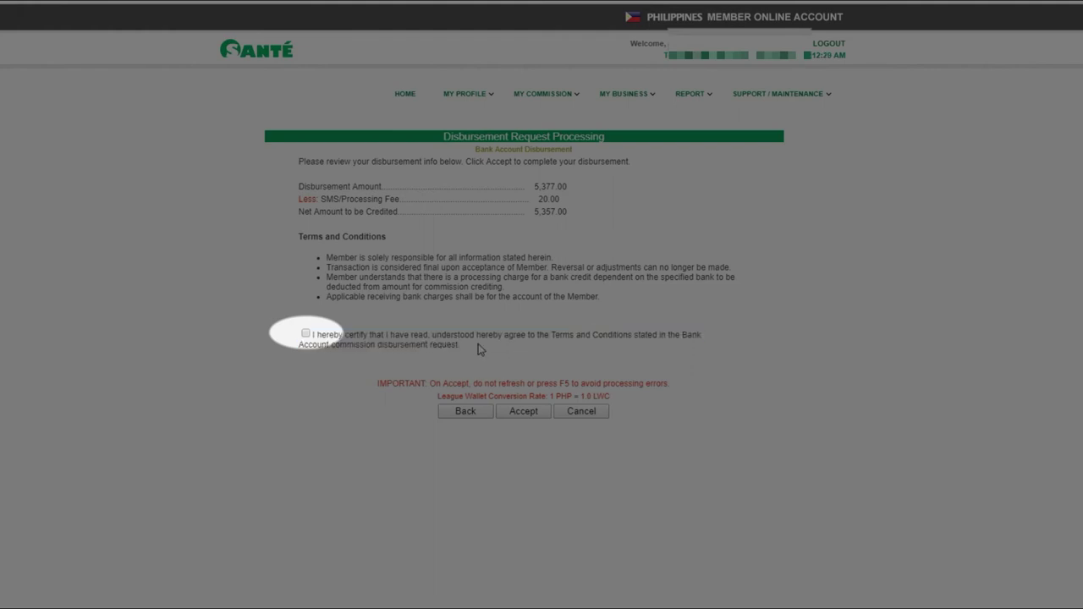
left_click(306, 336)
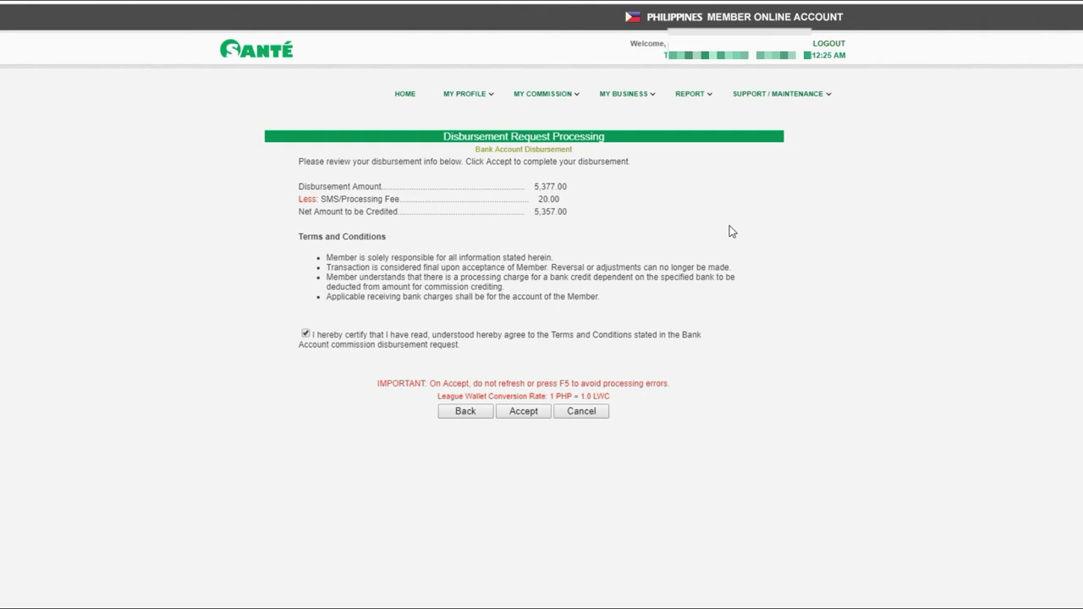
left_click(521, 414)
left_click(523, 413)
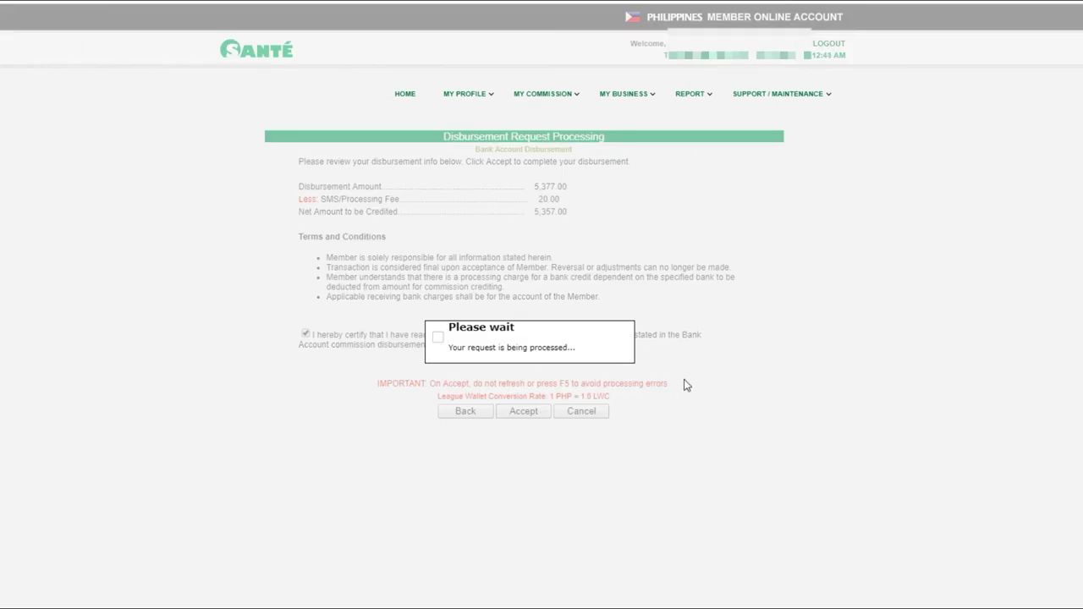
Step: Examine the disbursement request completion page, including the transaction reference number and customer service contact
left_click_drag(316, 193, 645, 259)
right_click(621, 237)
left_click(949, 246)
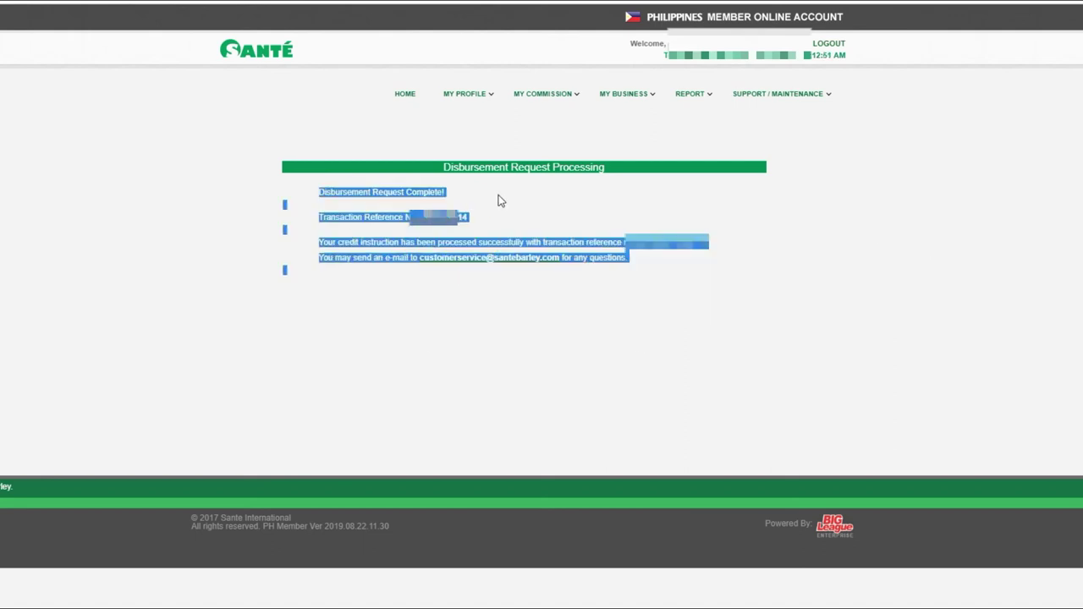
left_click(286, 234)
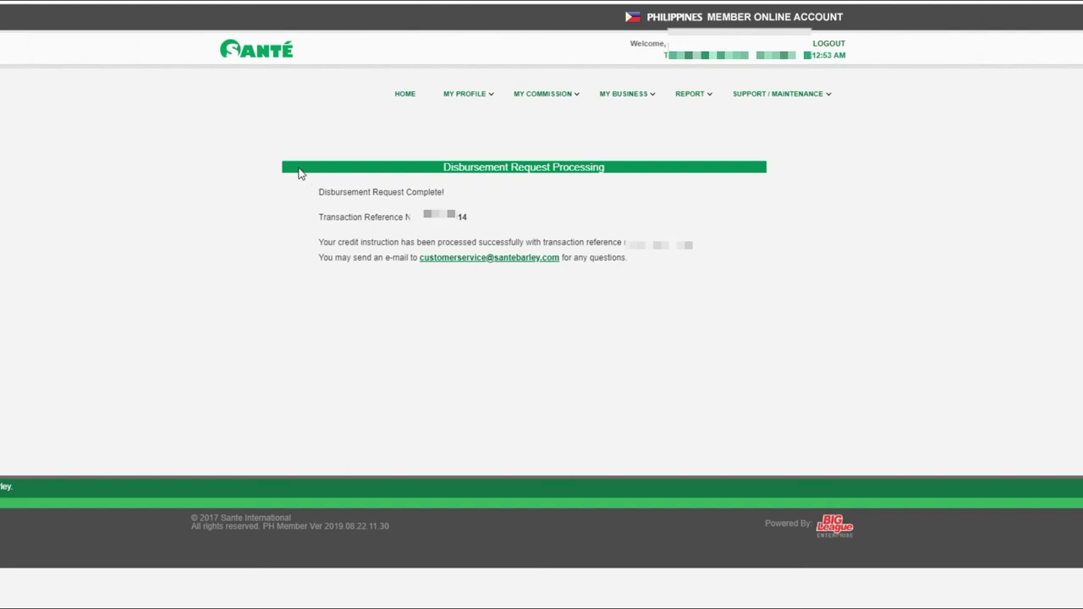
left_click_drag(459, 184, 685, 273)
right_click(354, 186)
left_click(377, 196)
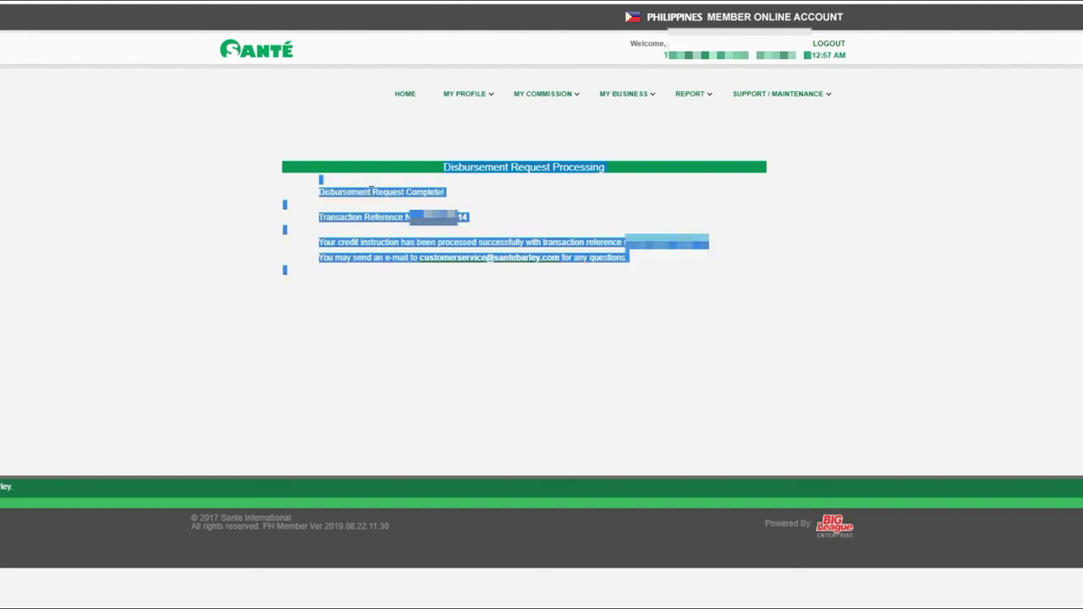
left_click(786, 317)
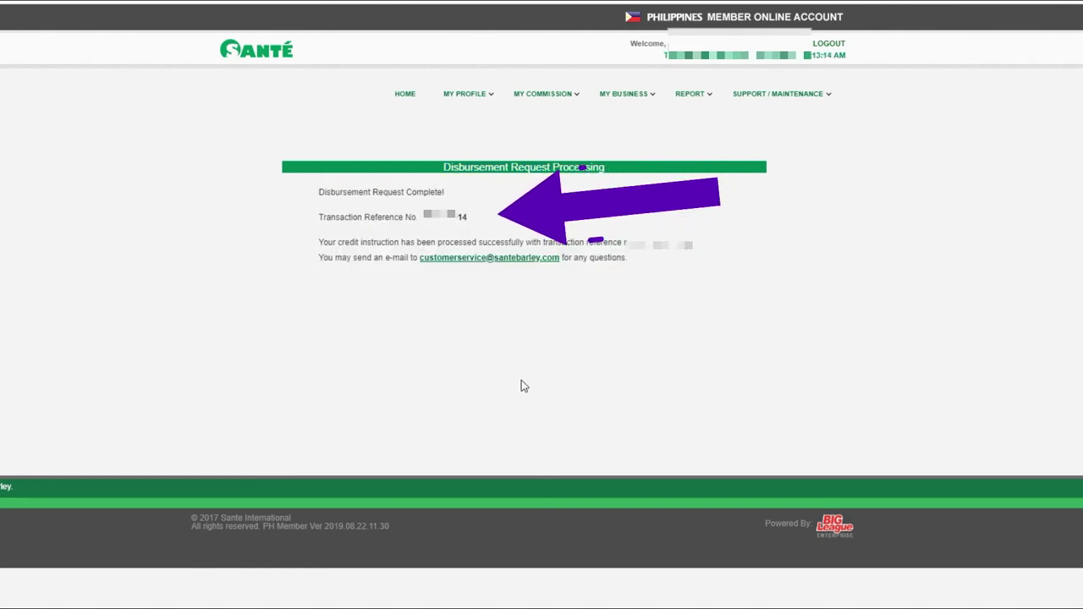
Step: Reopen the account balance summary and check the current available balance and total paid commission
mouse_move(542, 96)
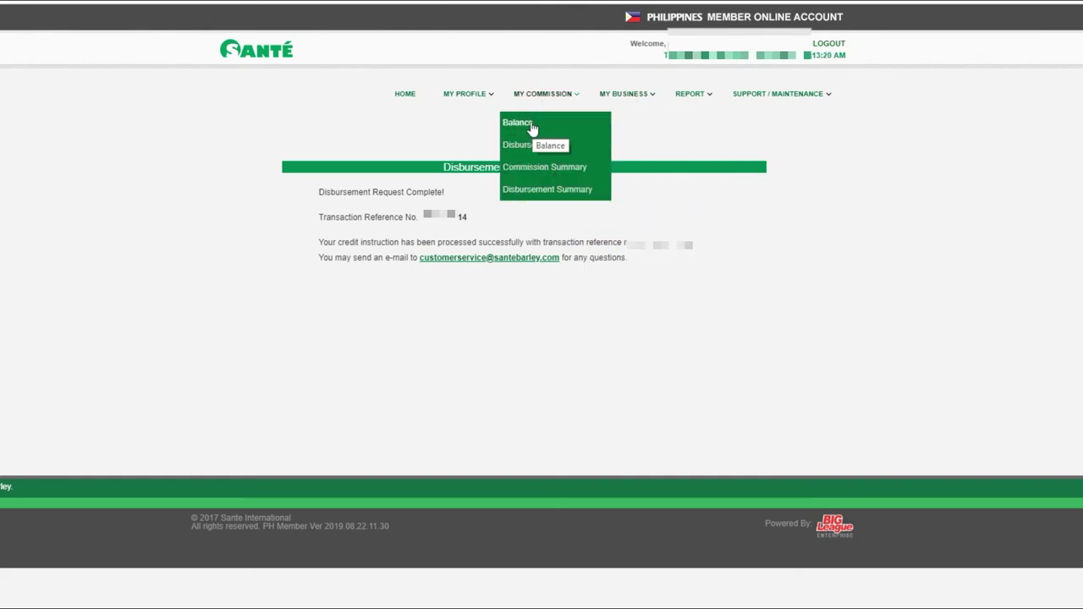
left_click(568, 146)
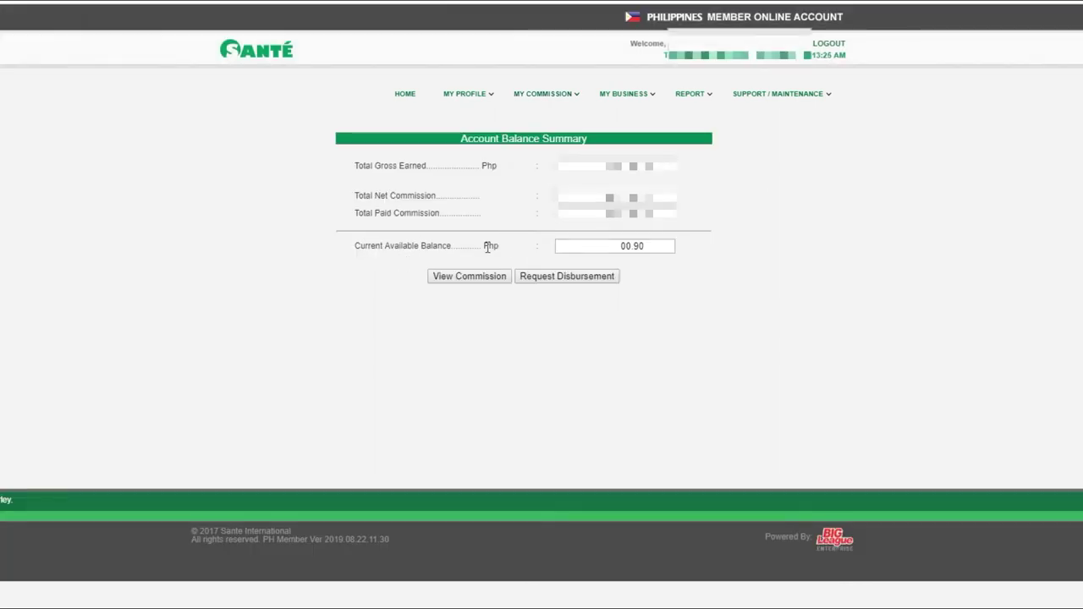
left_click_drag(359, 247, 442, 246)
triple_click(445, 246)
left_click(626, 247)
left_click_drag(614, 245, 643, 245)
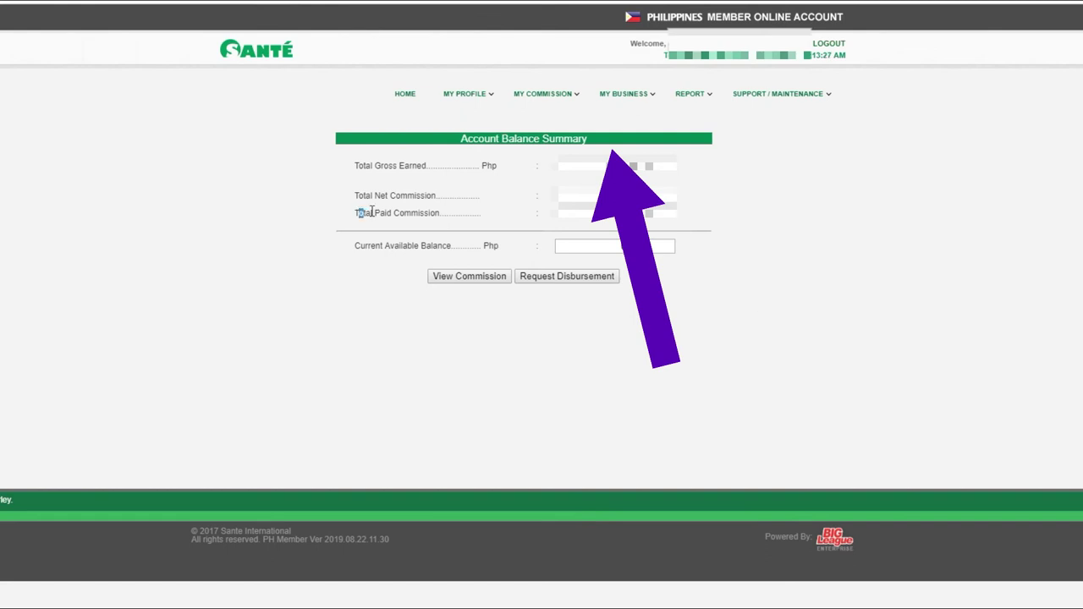
left_click_drag(370, 212, 442, 213)
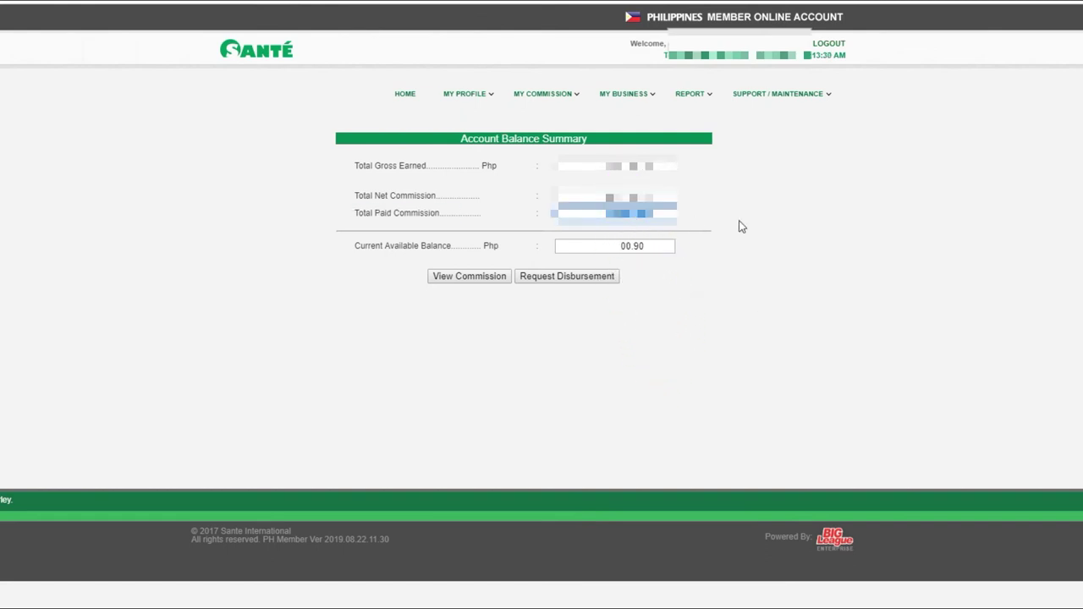
left_click(760, 227)
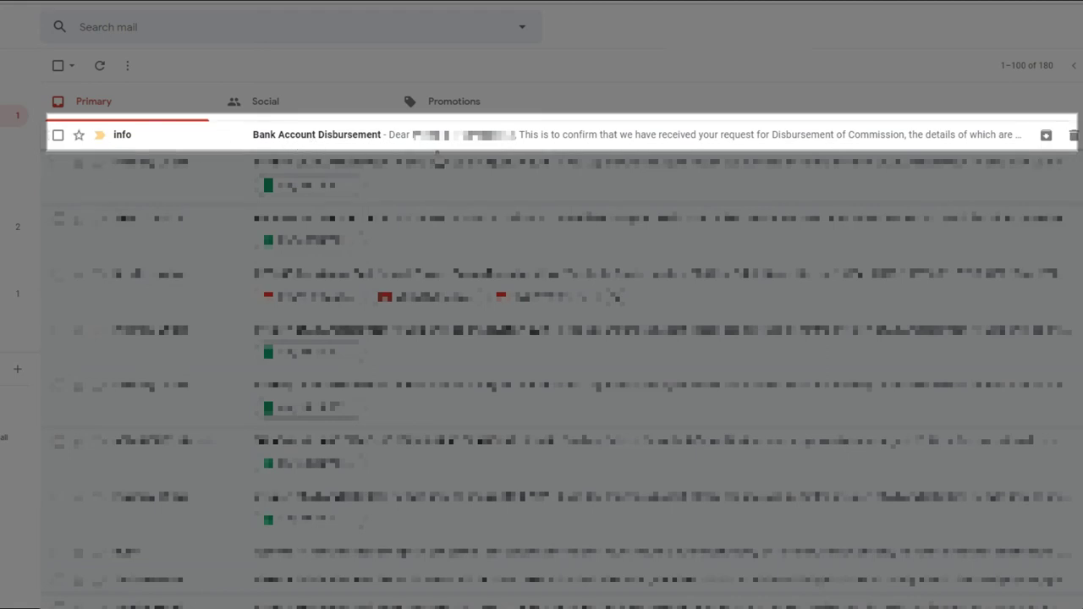
Step: Switch to Gmail and open the Bank Account Disbursement e-mail to read the request details and crediting time
left_click(437, 149)
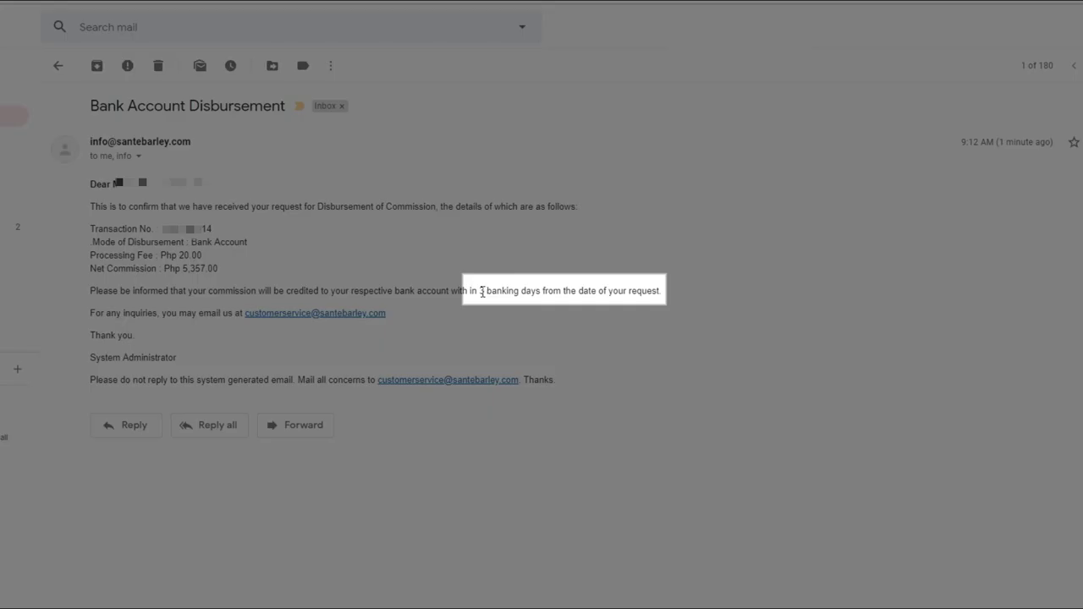
Step: Review the sentence in the Bank Account Disbursement e-mail stating when the commission will be credited
left_click_drag(480, 290, 665, 292)
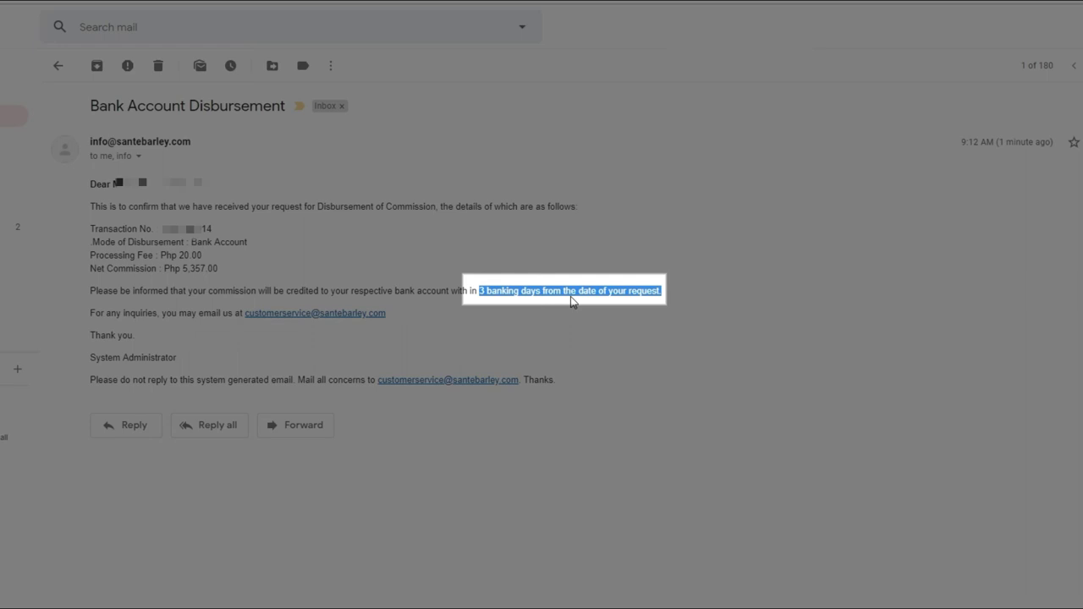
left_click(524, 314)
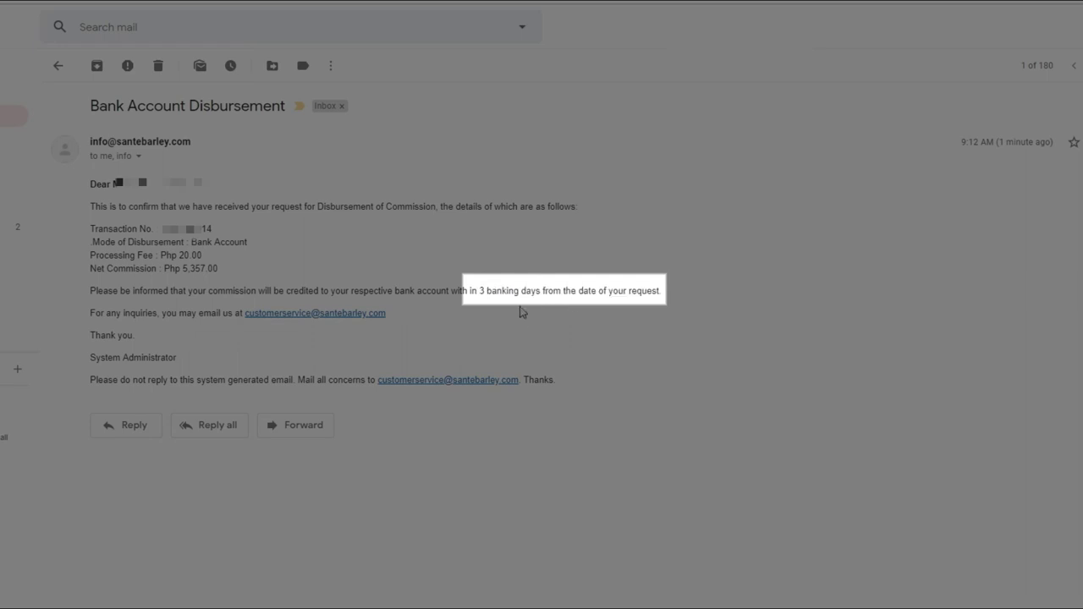
triple_click(499, 291)
triple_click(499, 292)
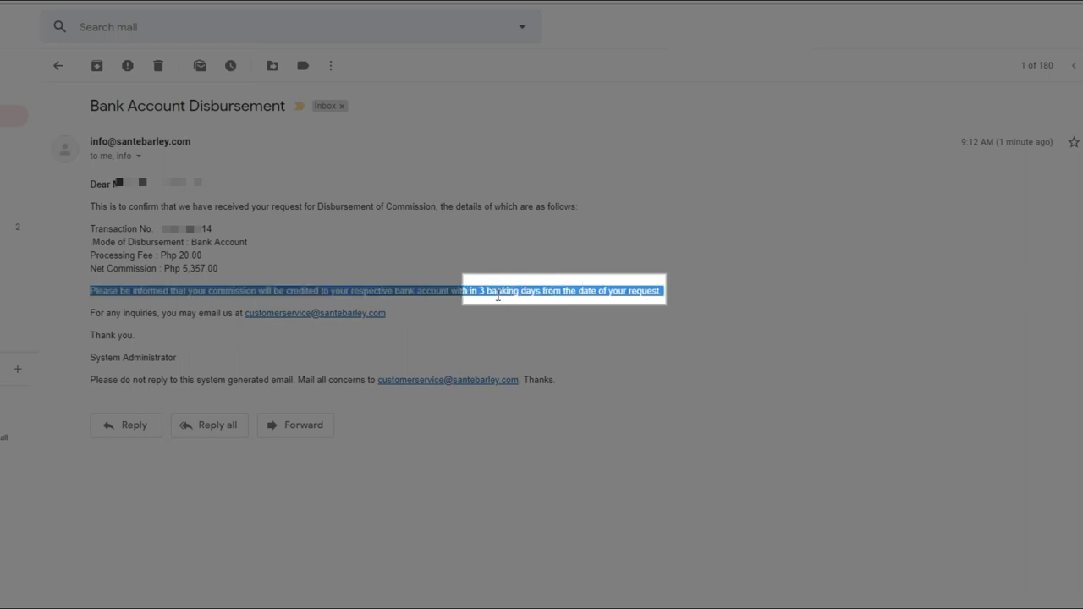
left_click(570, 289)
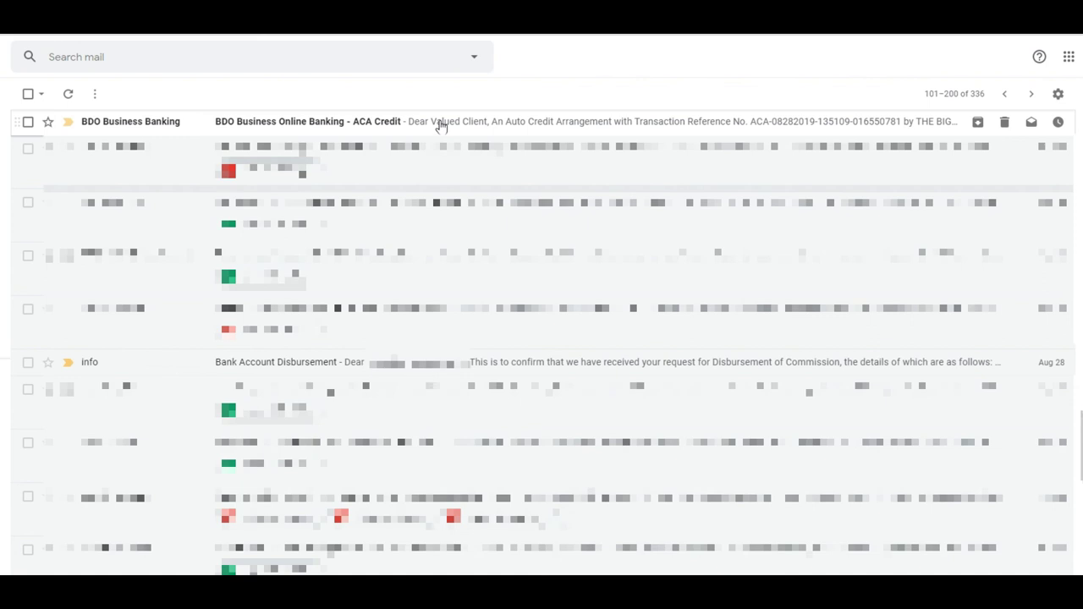
Step: Open the BDO Business Online Banking - ACA Credit e-mail and check its subject and destination account line
left_click(441, 126)
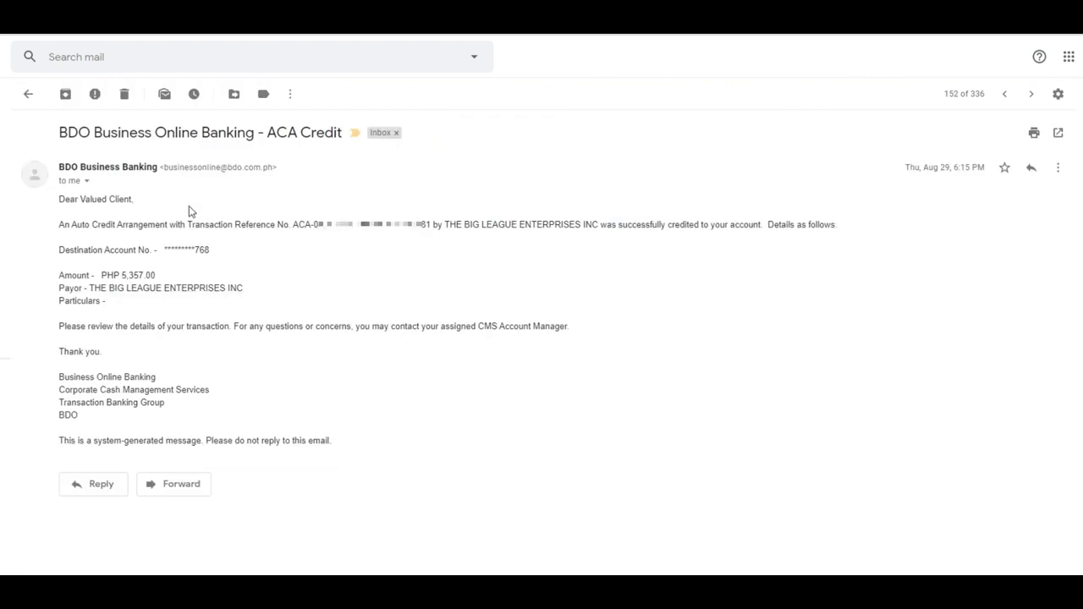
left_click_drag(90, 253, 190, 252)
left_click(197, 251)
left_click_drag(59, 132, 320, 132)
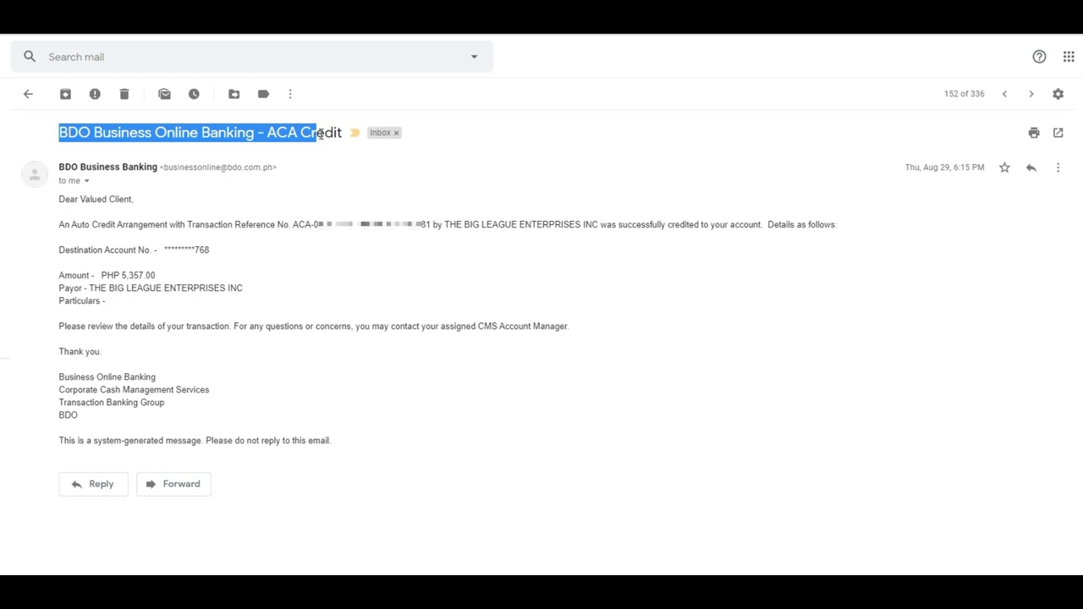
left_click(321, 135)
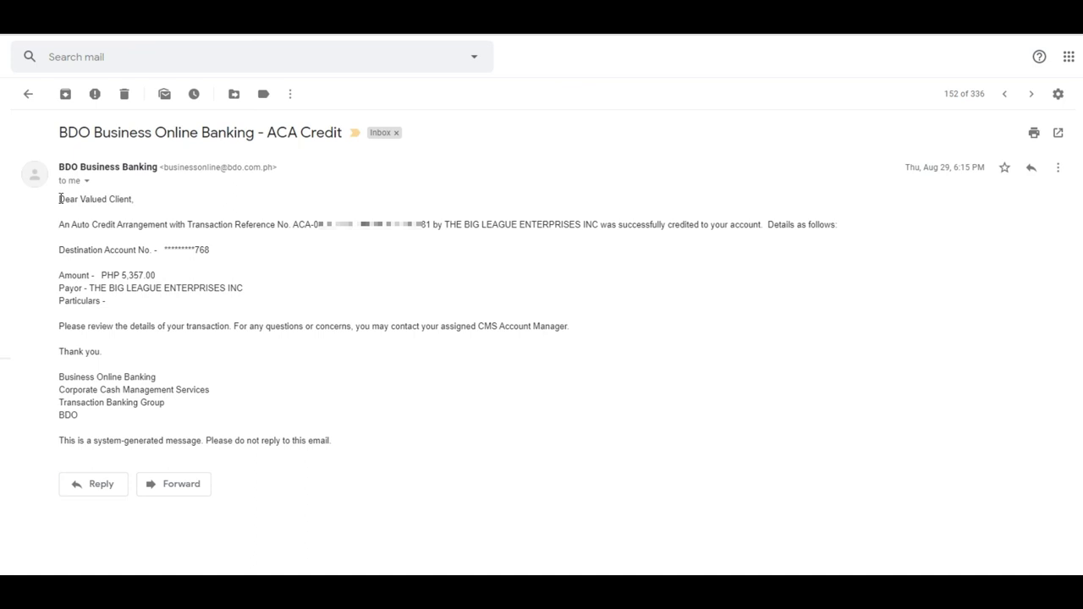
Step: Read the auto credit statement in the bank's e-mail and check the credited amount and payor
left_click_drag(59, 224, 380, 239)
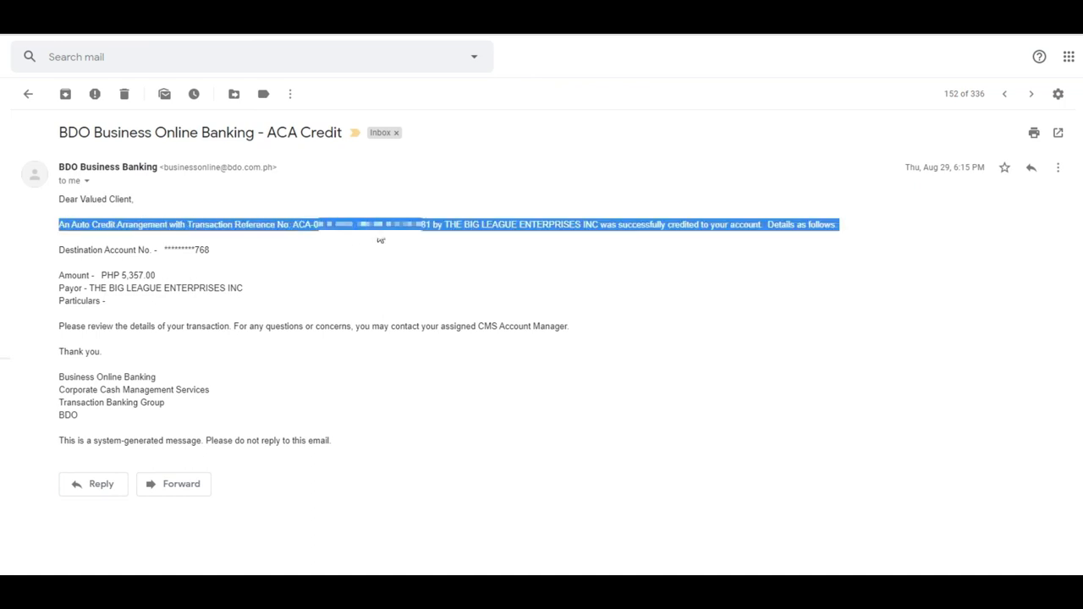
double_click(535, 227)
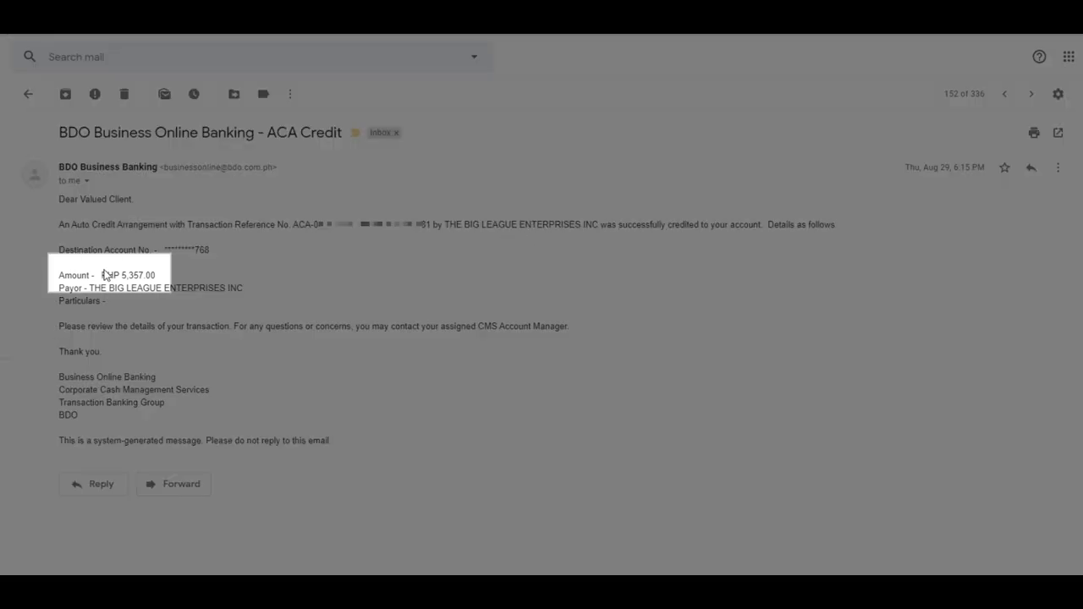
left_click_drag(101, 275, 57, 275)
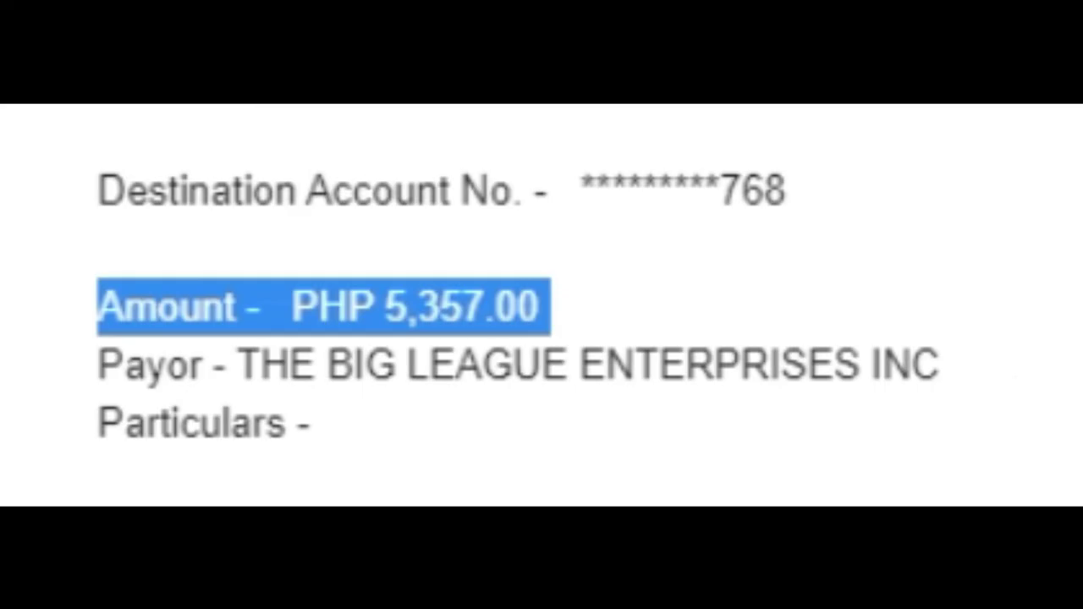
double_click(542, 374)
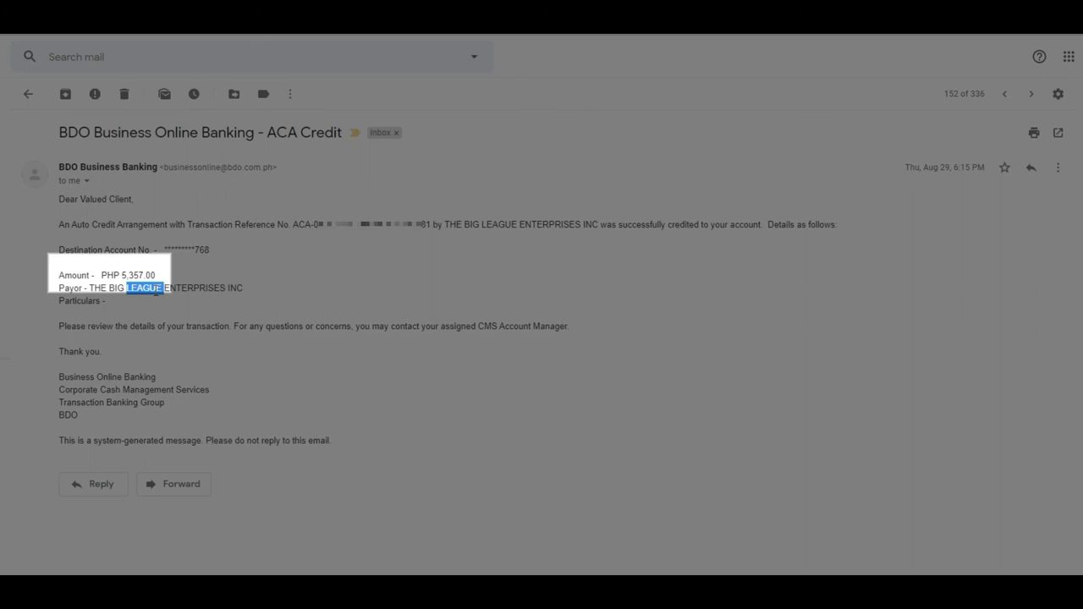
left_click(272, 283)
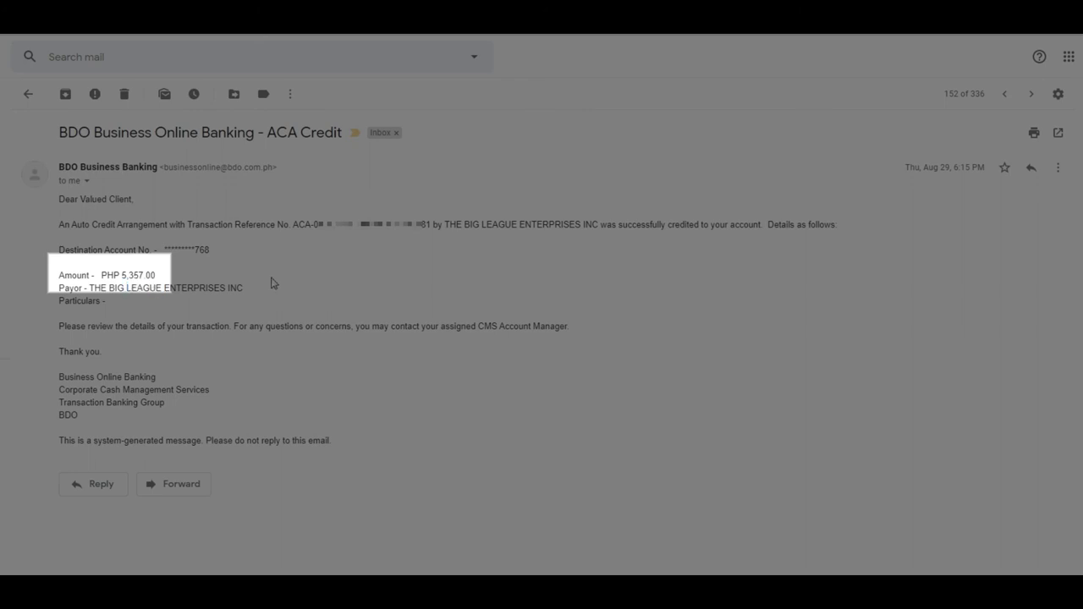